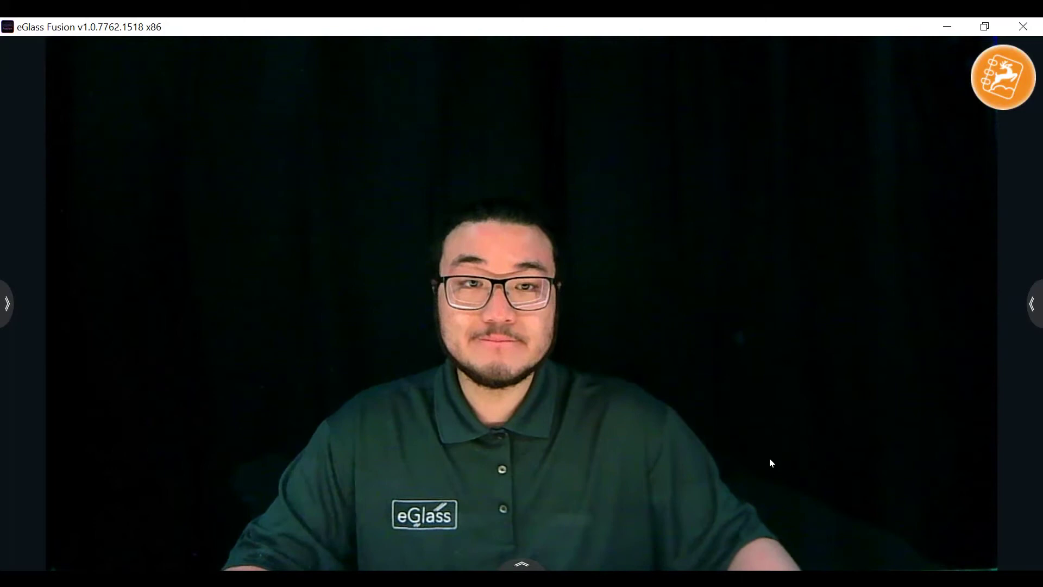
- Open the Chameleon bar and import the Desktop's Graph image, accepting conversion to a transparent image
click(1035, 314)
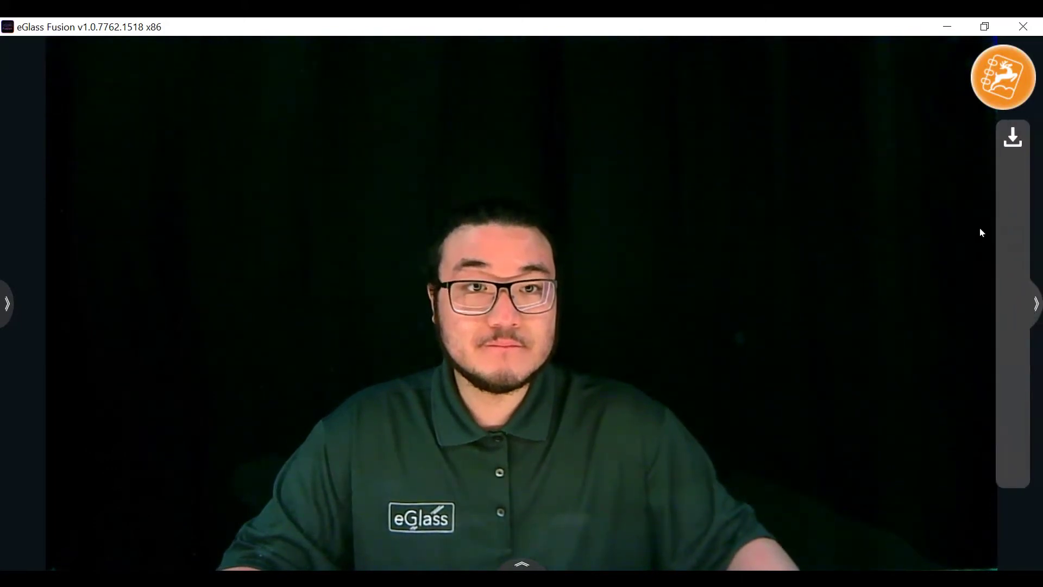
click(1012, 137)
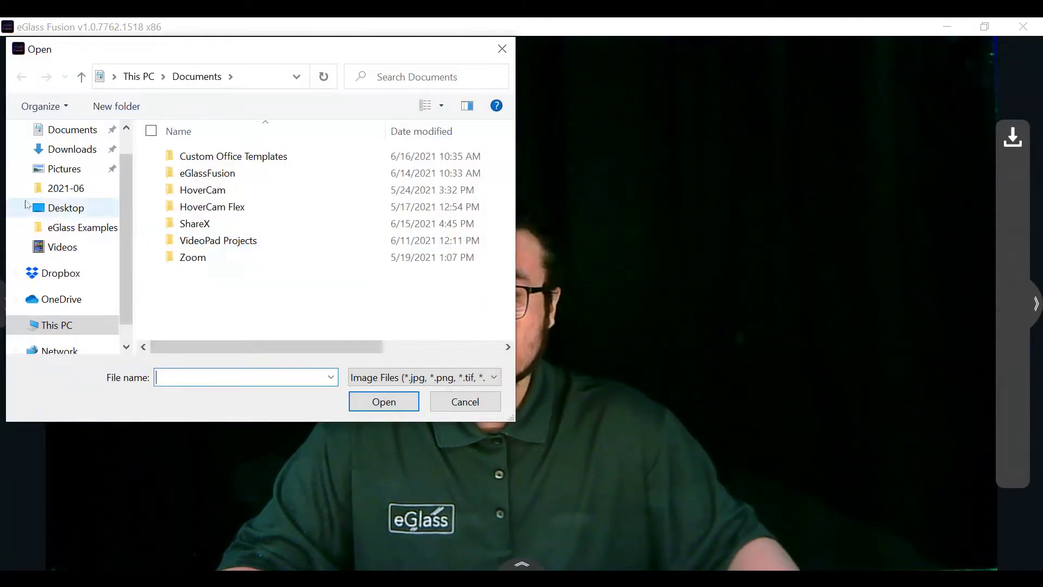
click(65, 208)
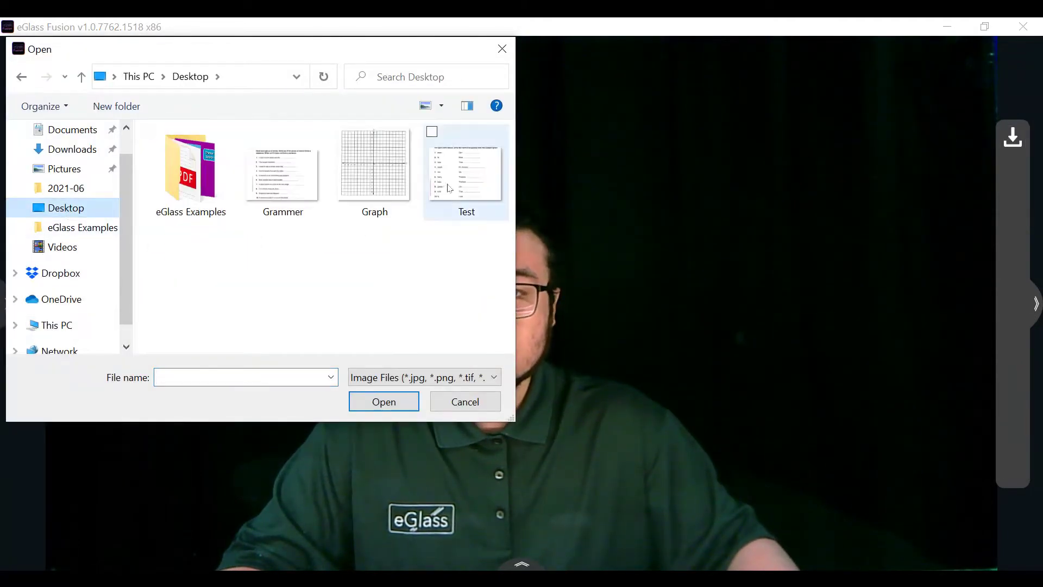
click(399, 180)
double_click(399, 180)
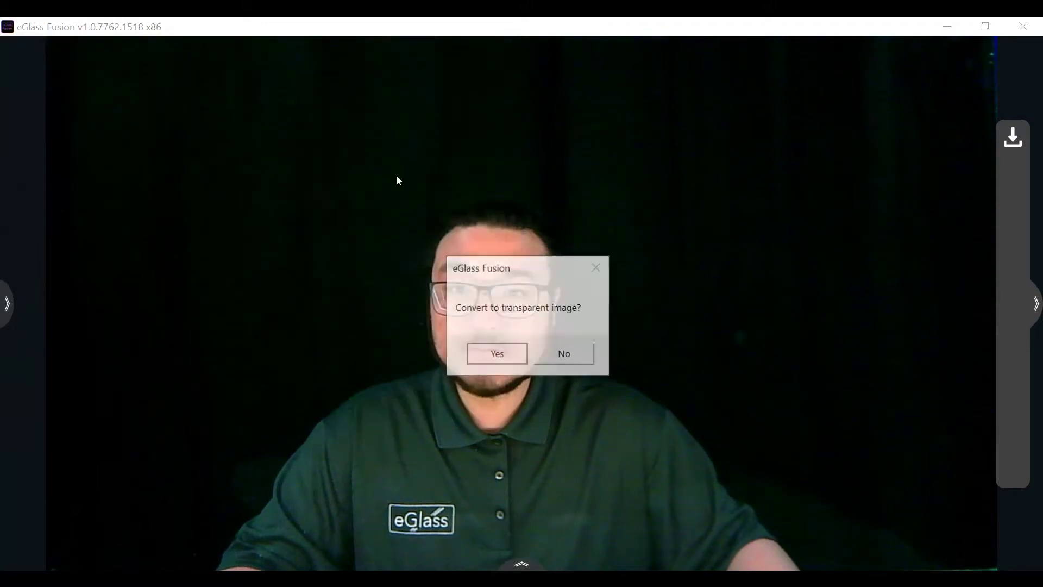
click(504, 362)
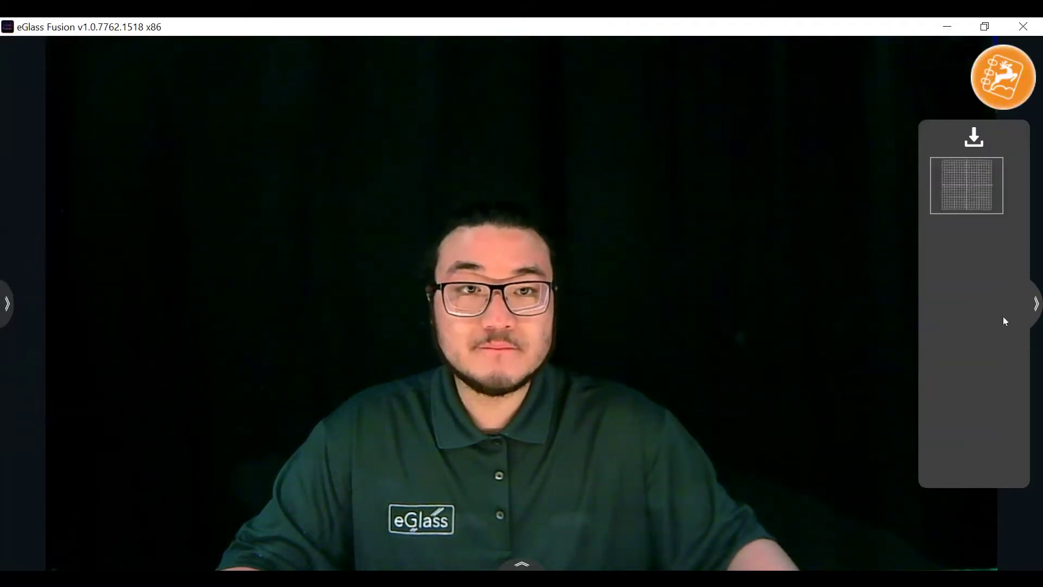
- Place the transparent Graph on the camera view's upper left and scale it slightly smaller
mouse_move(978, 179)
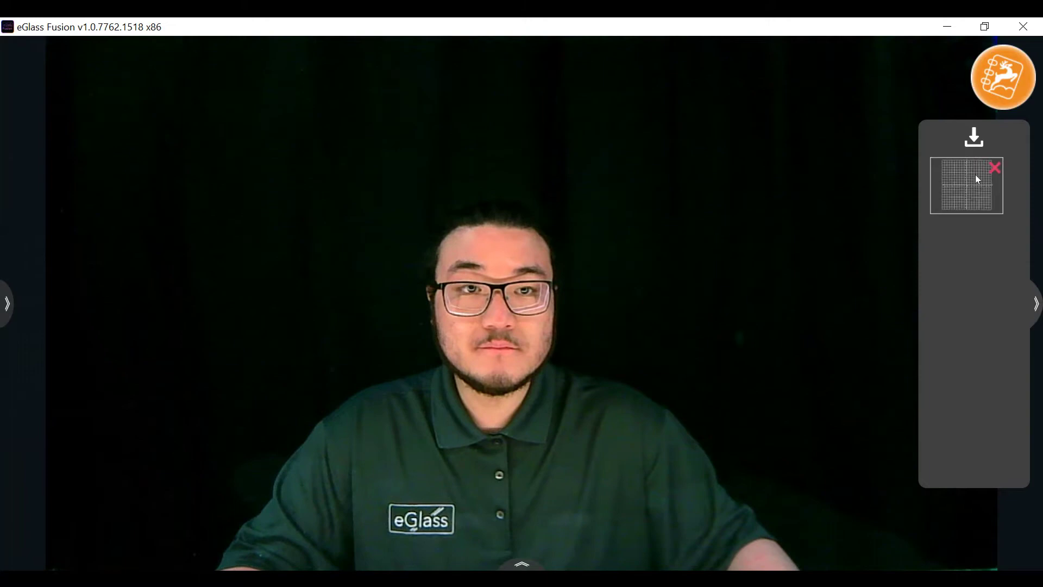
drag(968, 196, 257, 250)
scroll(306, 287, up, 2)
scroll(306, 286, down, 6)
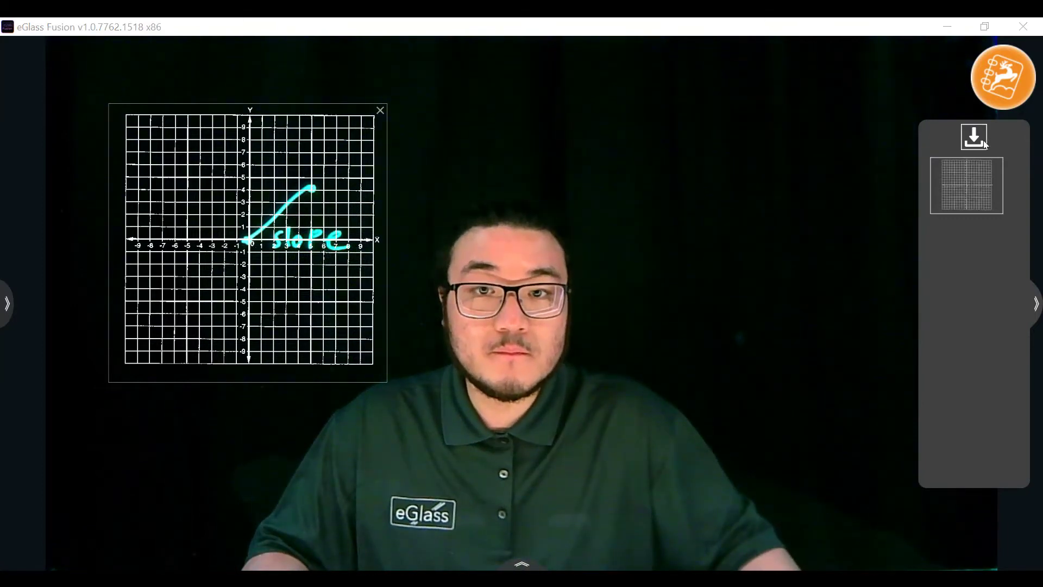
- Import Graph again from the Desktop, keeping its white background, and place it on the right of the camera view
click(984, 140)
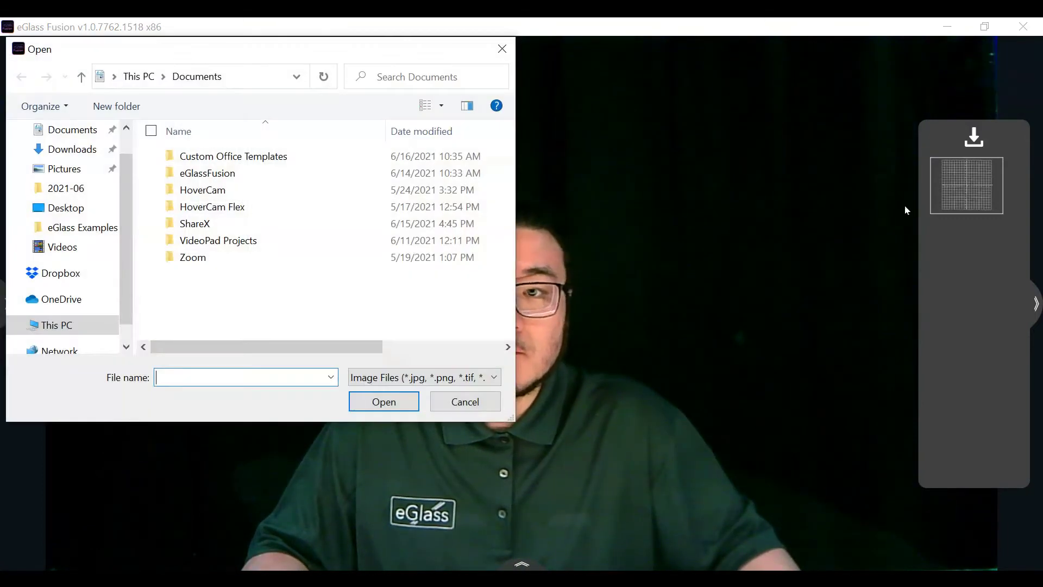
click(65, 208)
click(387, 192)
double_click(386, 192)
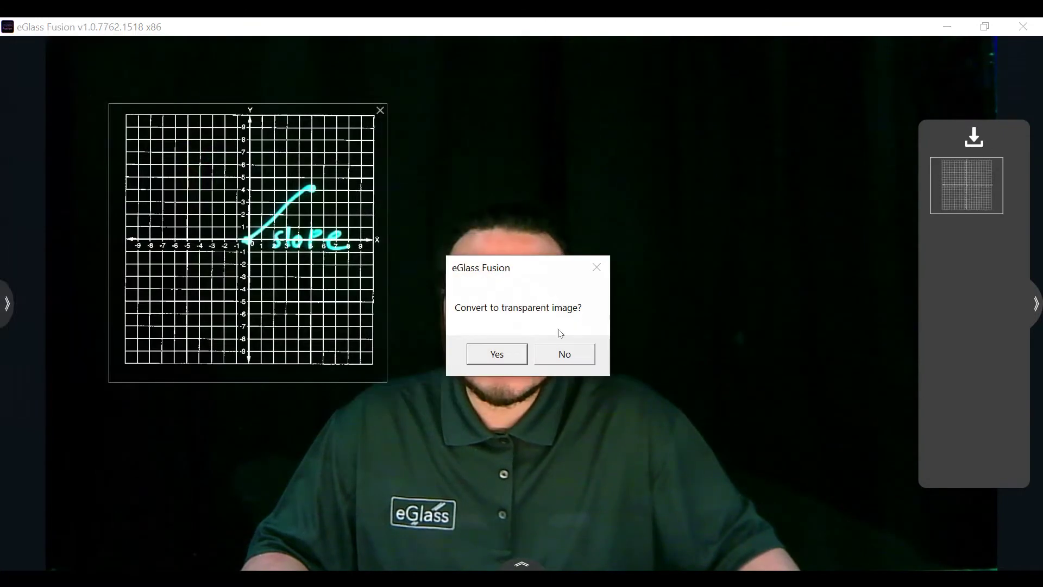
click(559, 351)
drag(959, 187, 787, 242)
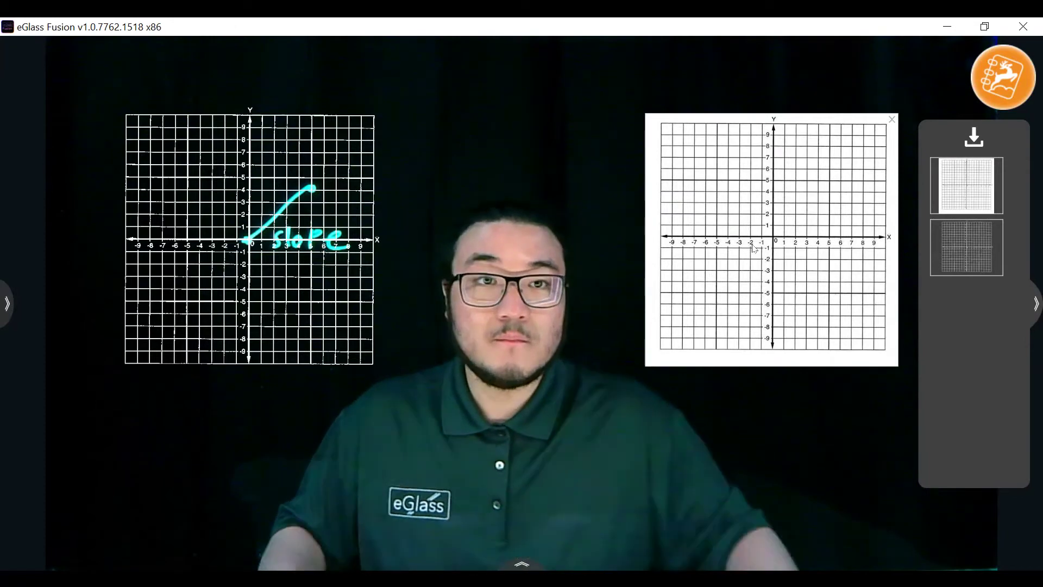
- Move the annotation menu near the graphs, draw the slope with the pen, and show the eraser options
drag(1002, 87, 881, 434)
click(881, 433)
click(824, 449)
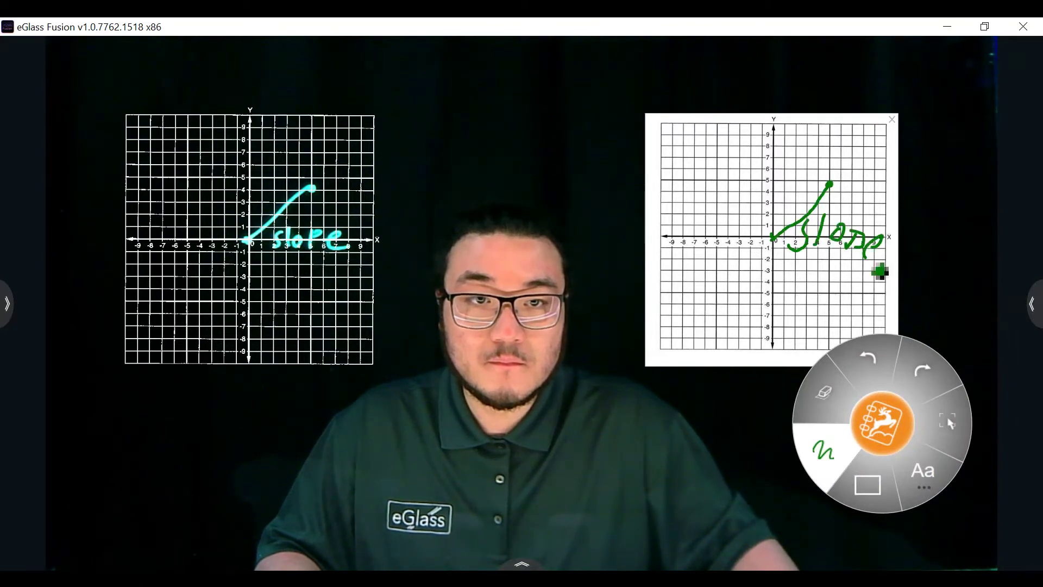
click(837, 388)
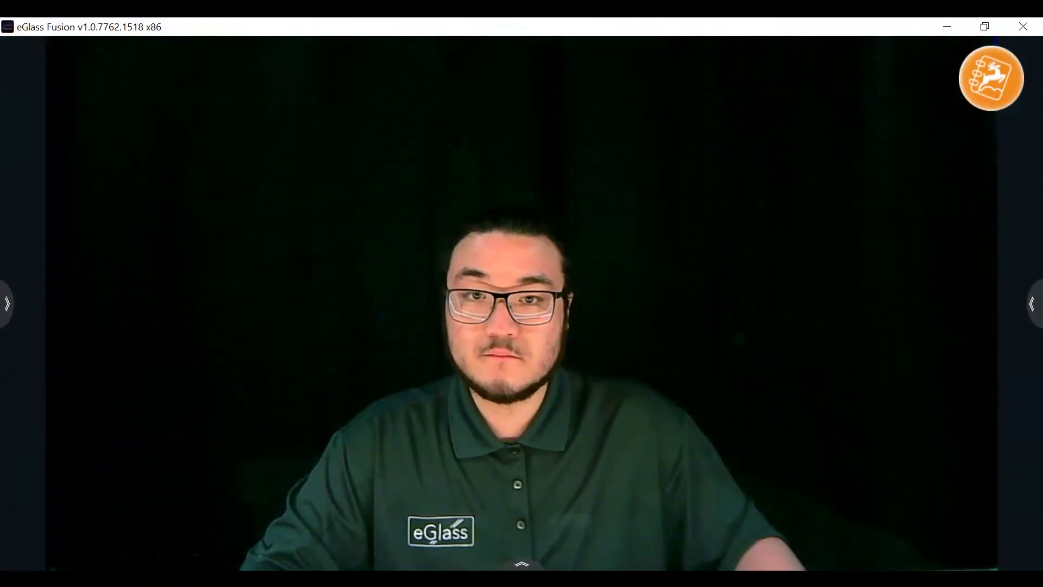
- Switch to the eGlass Examples folder and drop MathLesson.pptx onto eGlass Fusion
key(alt+Tab)
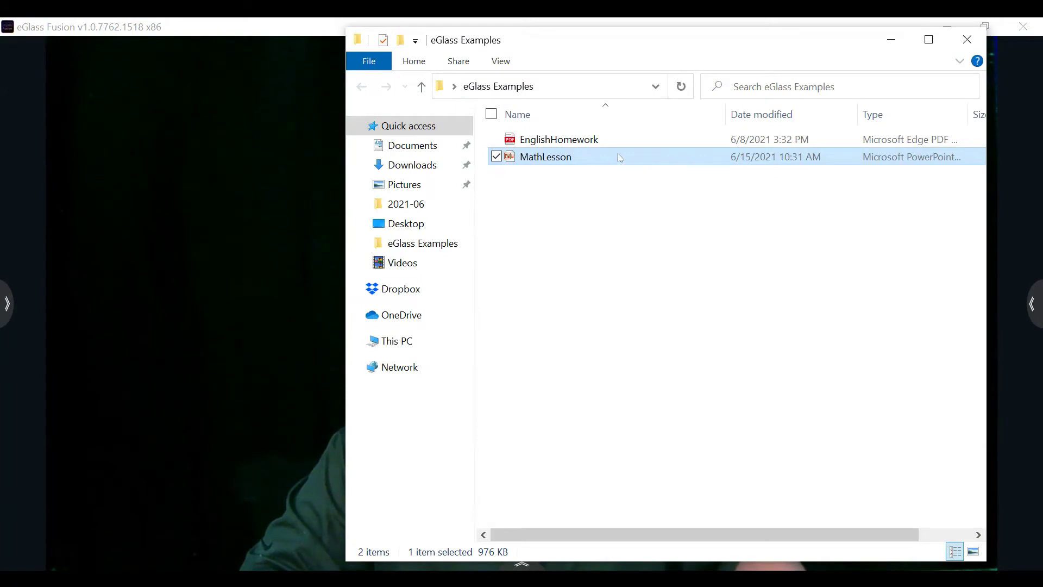
drag(620, 158, 217, 242)
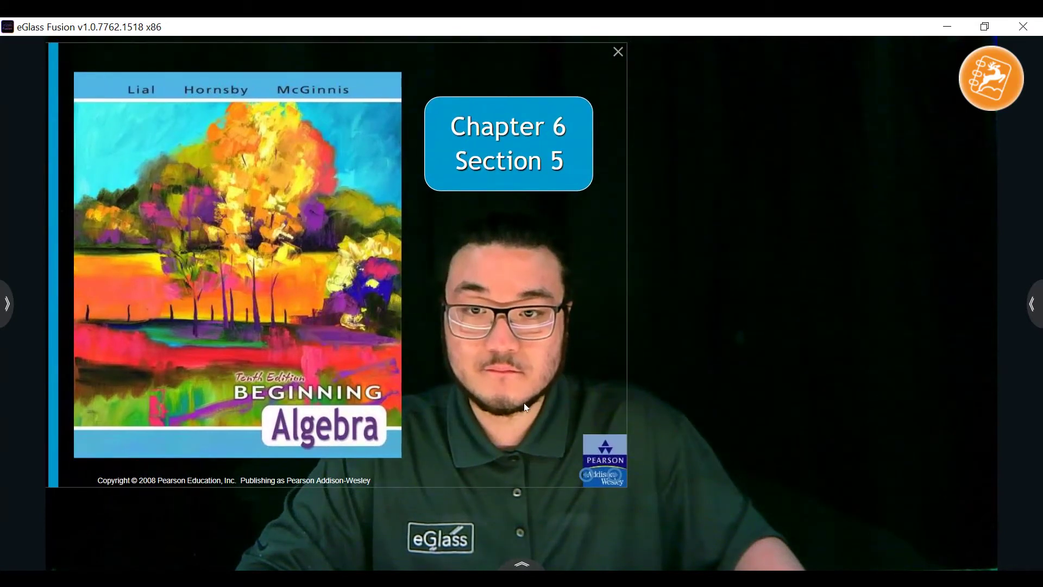
- Advance the MathLesson slides to the quadratic equation definition, then bring the Chrome window down over eGlass
click(609, 476)
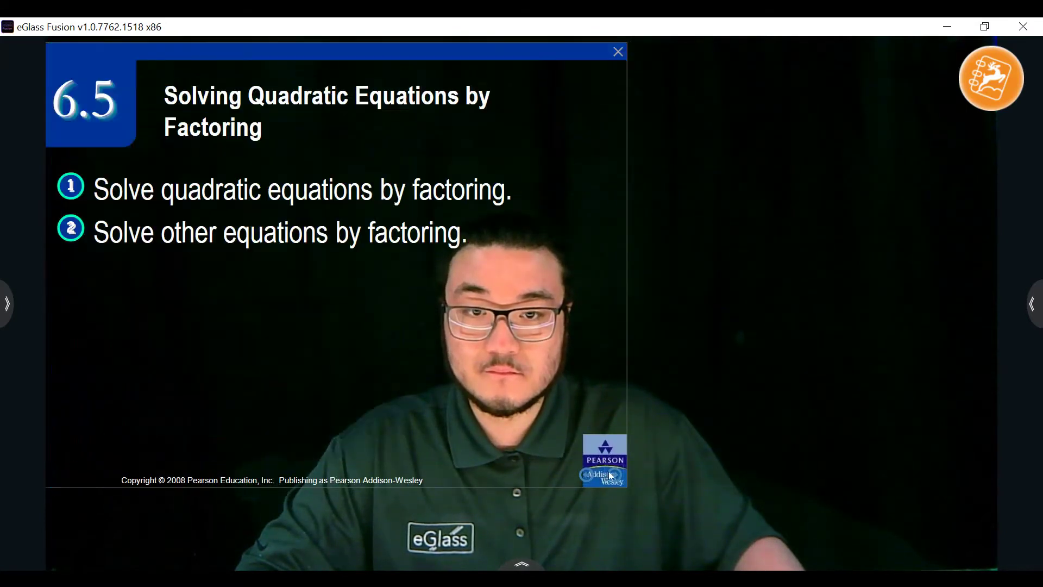
click(610, 476)
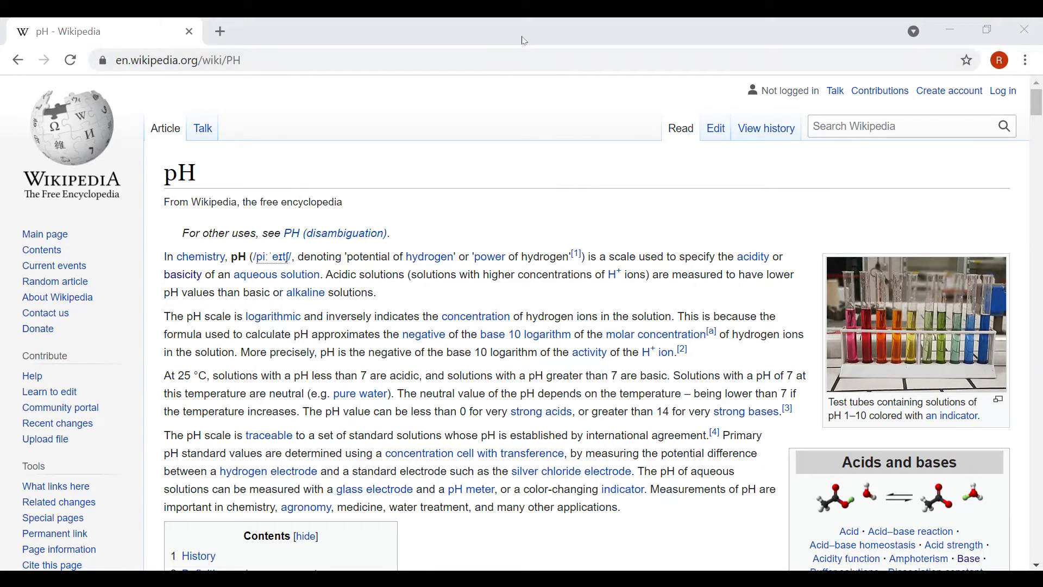
drag(524, 41, 511, 226)
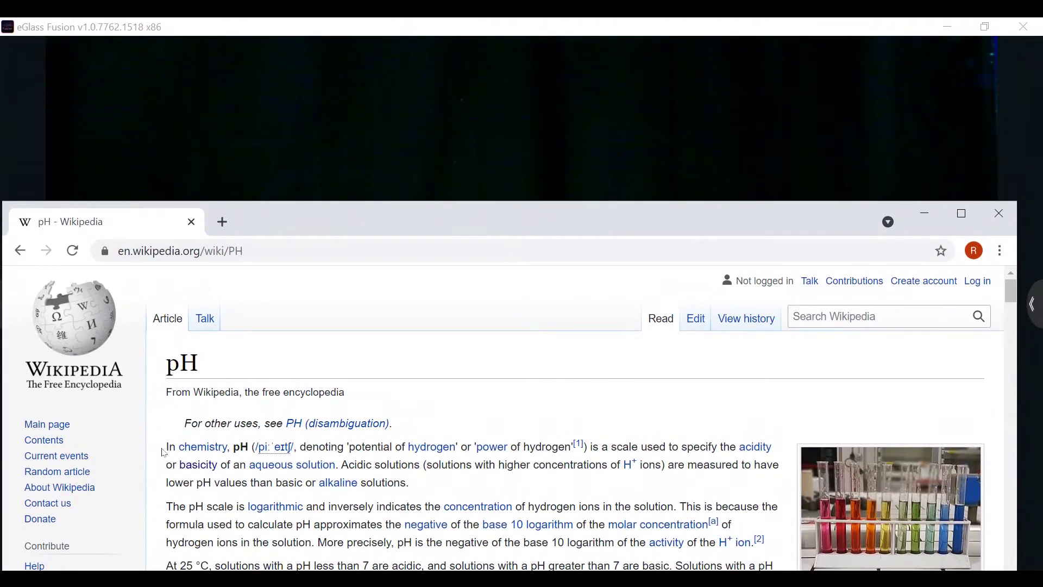
- Select the pH article's first paragraph and drop it into eGlass Fusion
drag(164, 452, 288, 479)
mouse_move(416, 480)
mouse_down()
mouse_move(418, 465)
mouse_move(421, 485)
mouse_up()
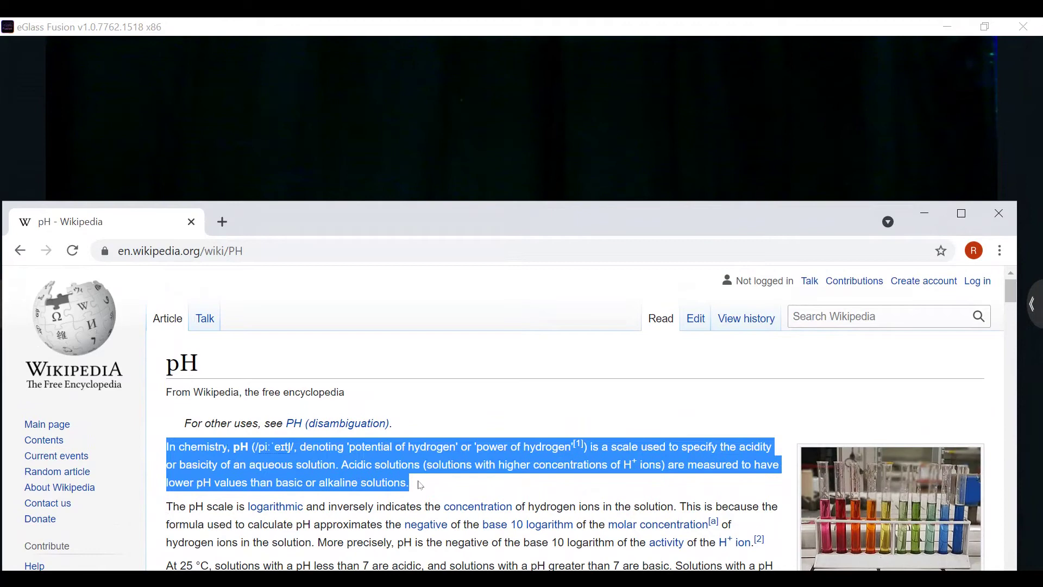
drag(371, 462, 306, 131)
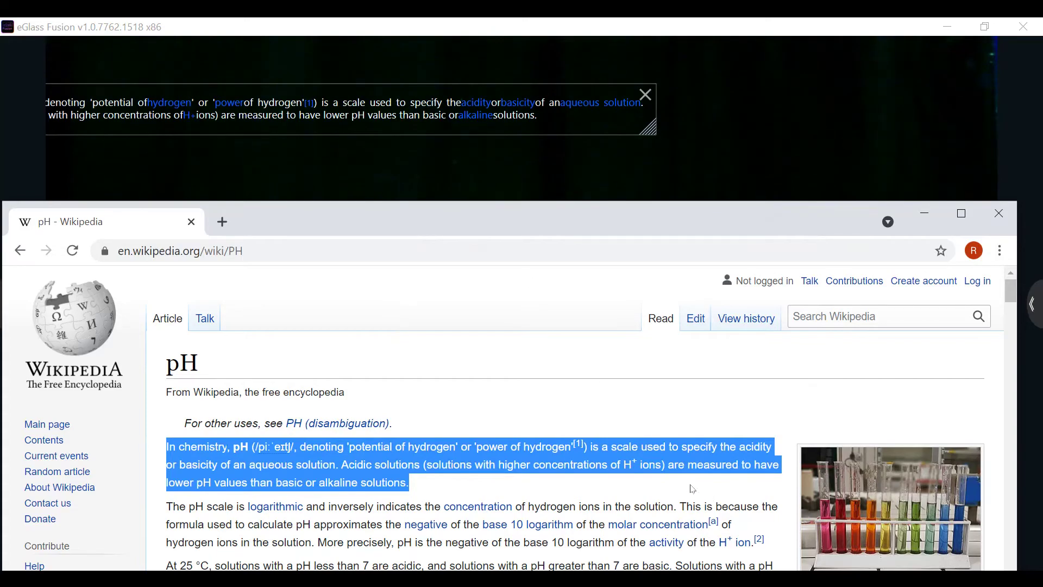
- Drop the Average pH of common solutions table into the overlay, enlarge it on the right, and lower the text band
scroll(693, 490, down, 12)
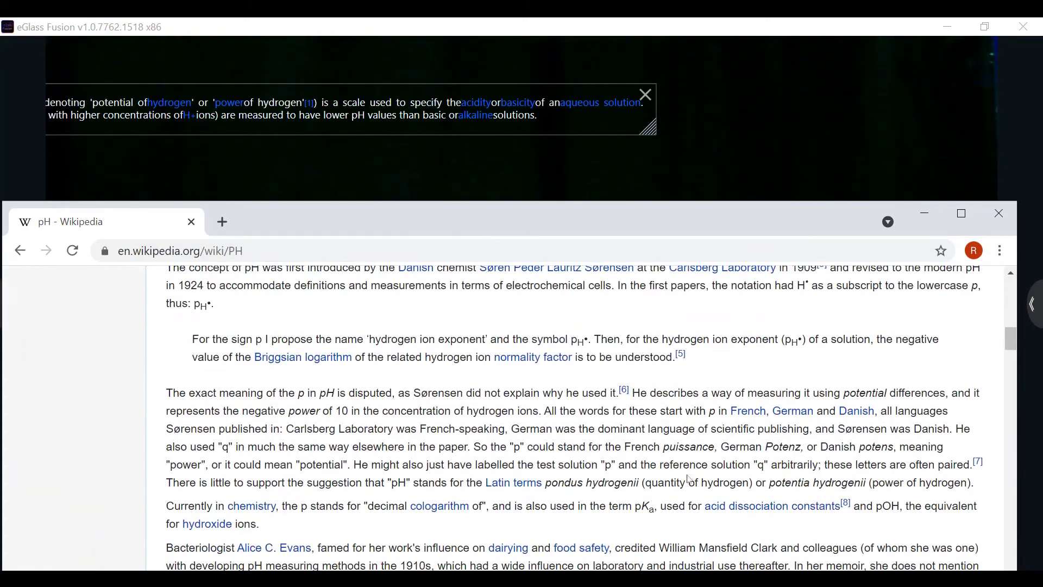
scroll(690, 480, down, 15)
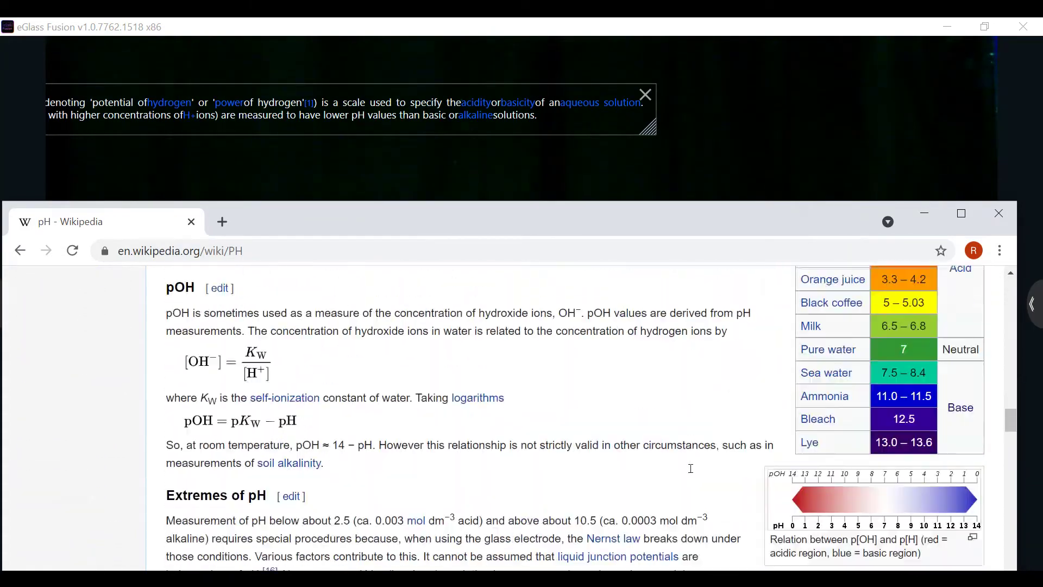
scroll(690, 468, up, 3)
scroll(756, 462, down, 1)
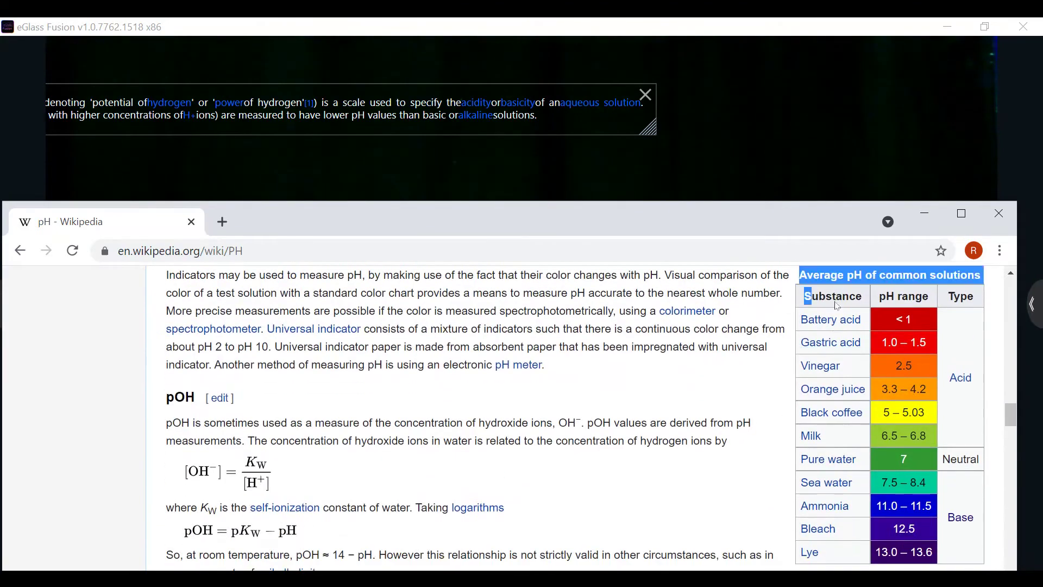
drag(838, 306, 919, 553)
drag(830, 138, 830, 138)
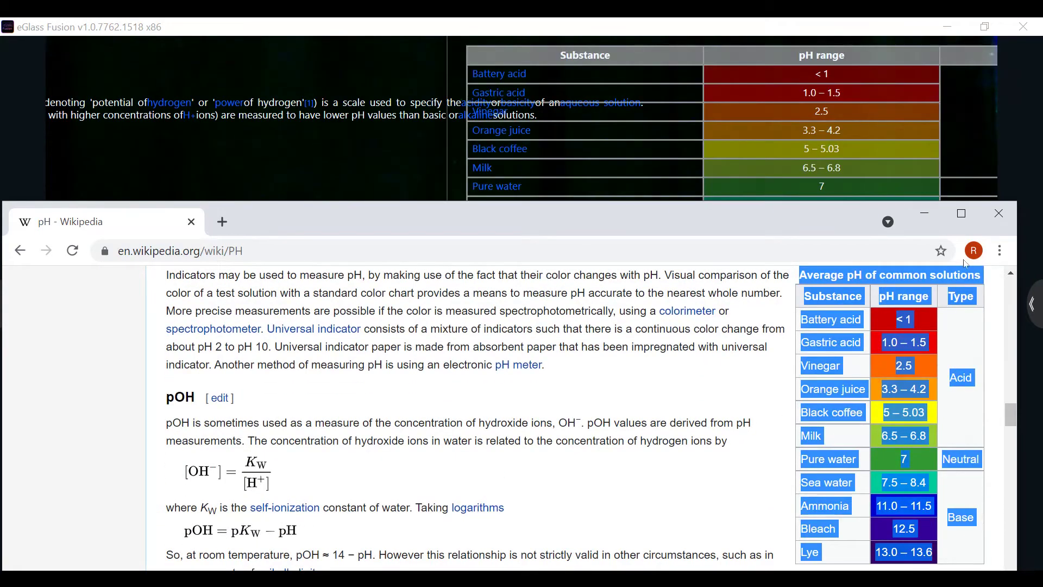
click(925, 213)
drag(953, 411, 853, 304)
drag(381, 111, 212, 271)
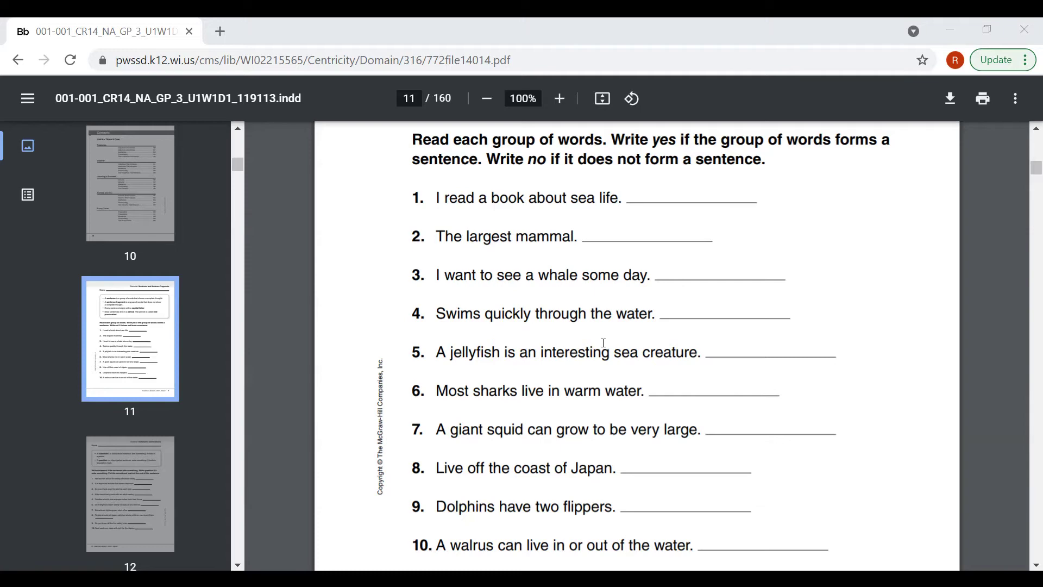
- Launch Snipping Tool and capture the worksheet questions from the PDF page
key(super)
text(sni)
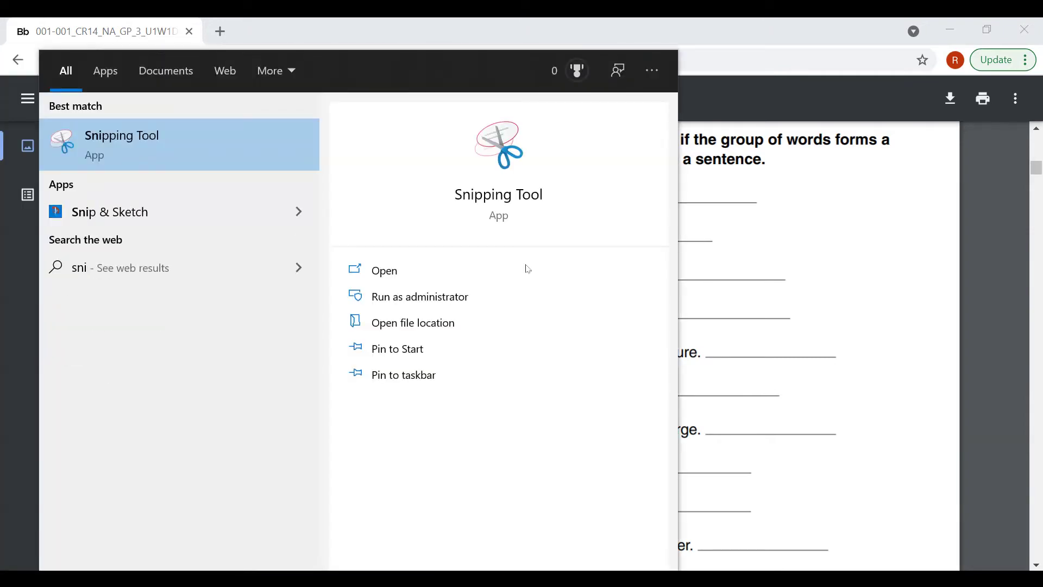
click(151, 150)
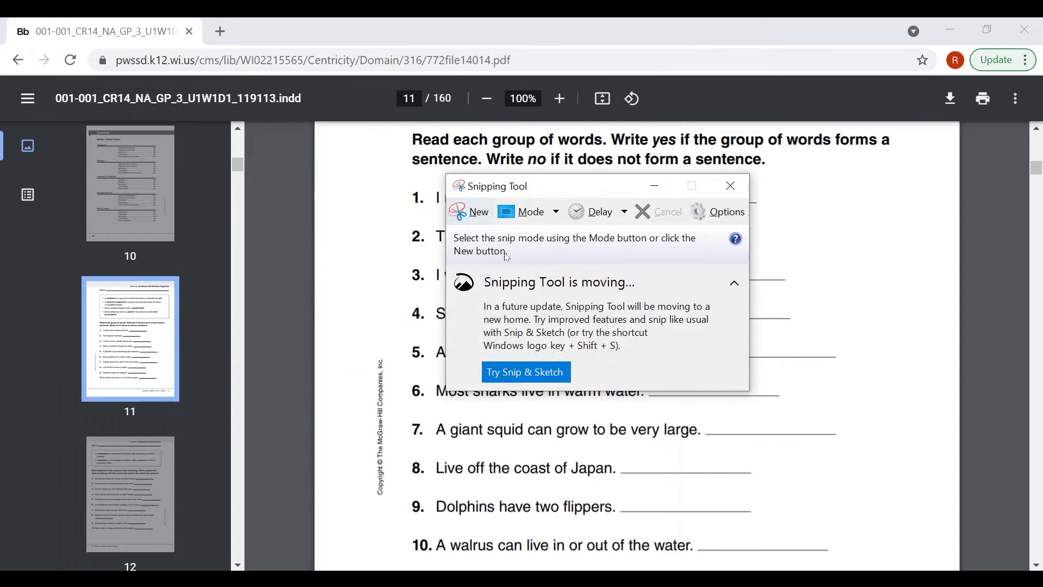
click(471, 219)
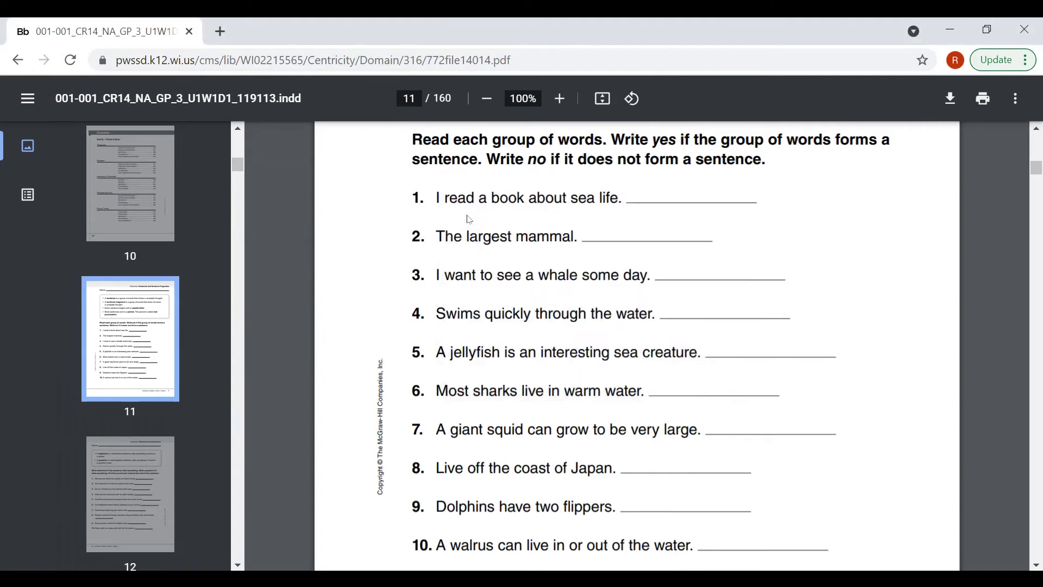
drag(320, 127, 940, 570)
- Save the capture to the Desktop as a PNG named Grammer and return to eGlass Fusion
click(253, 51)
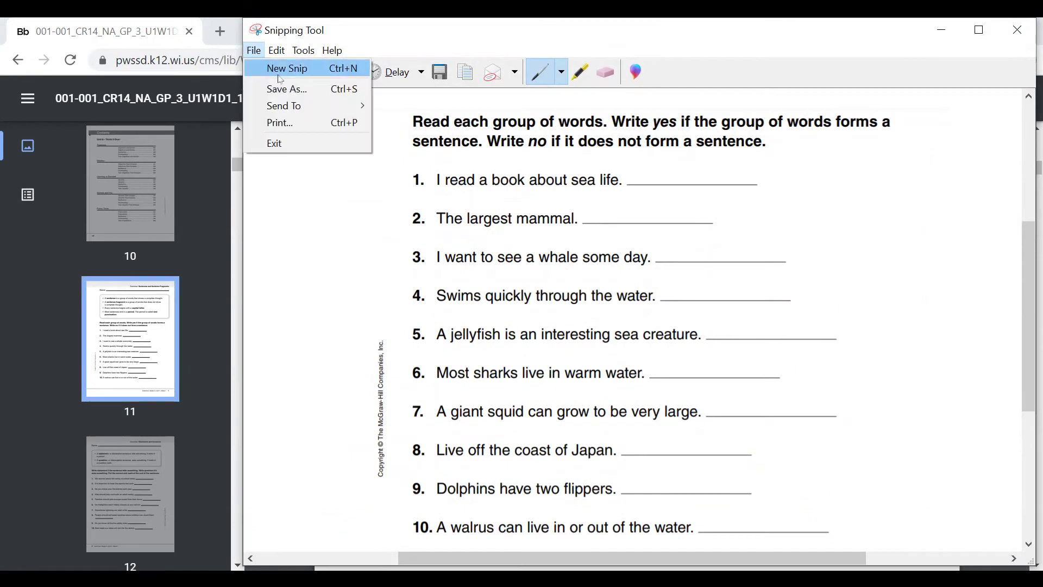
click(282, 86)
click(319, 172)
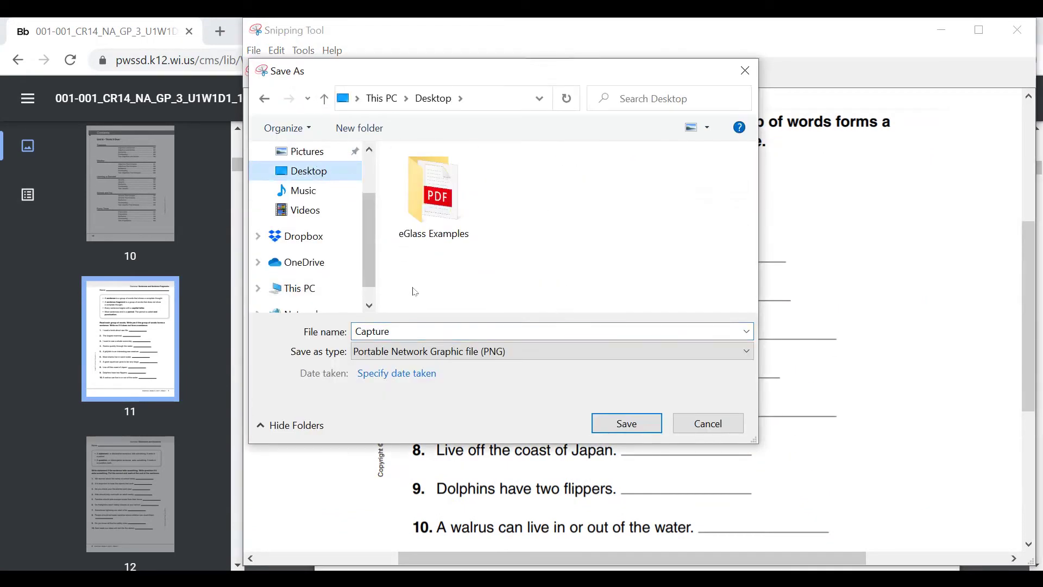
text(Grammer)
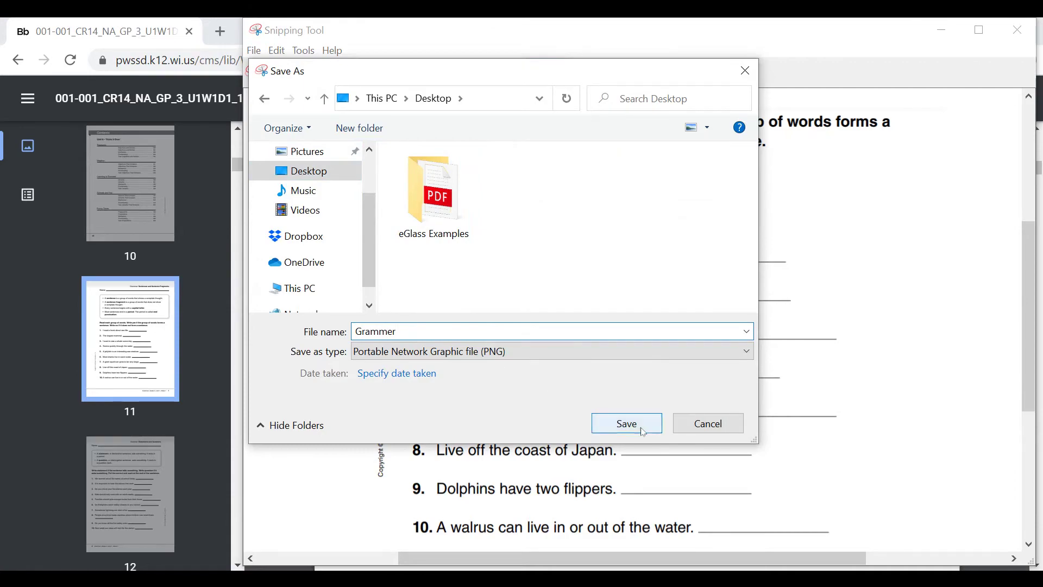
click(644, 432)
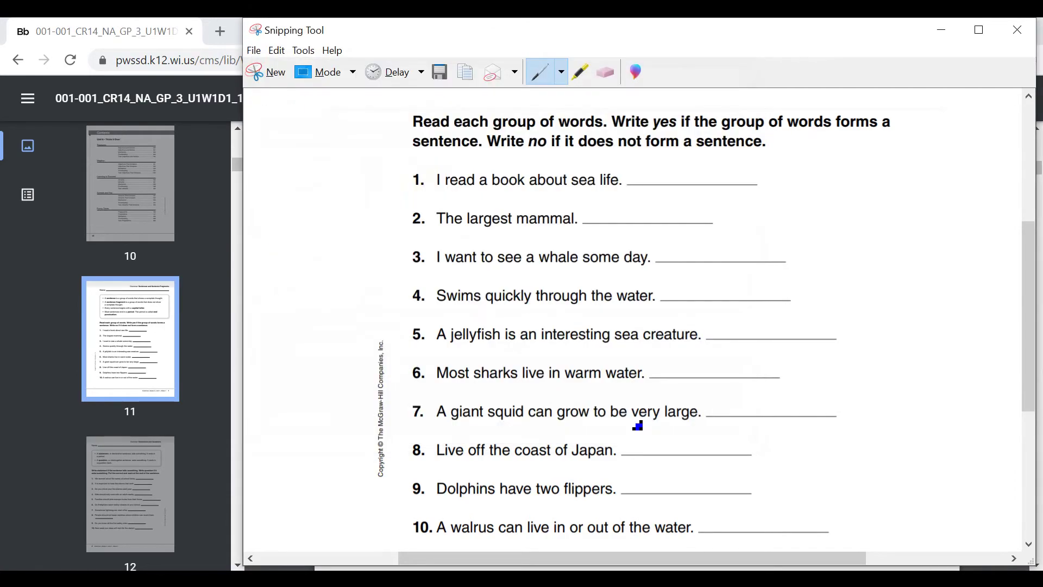
key(alt+Tab)
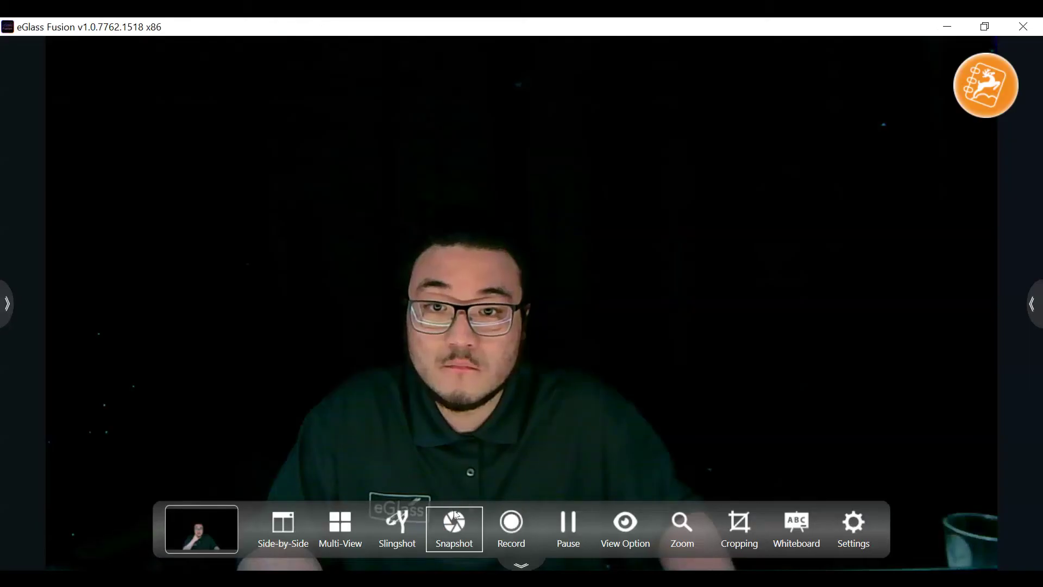
- Import the Grammer image from the Desktop into the gallery as a transparent image
click(1022, 305)
click(1008, 138)
click(59, 221)
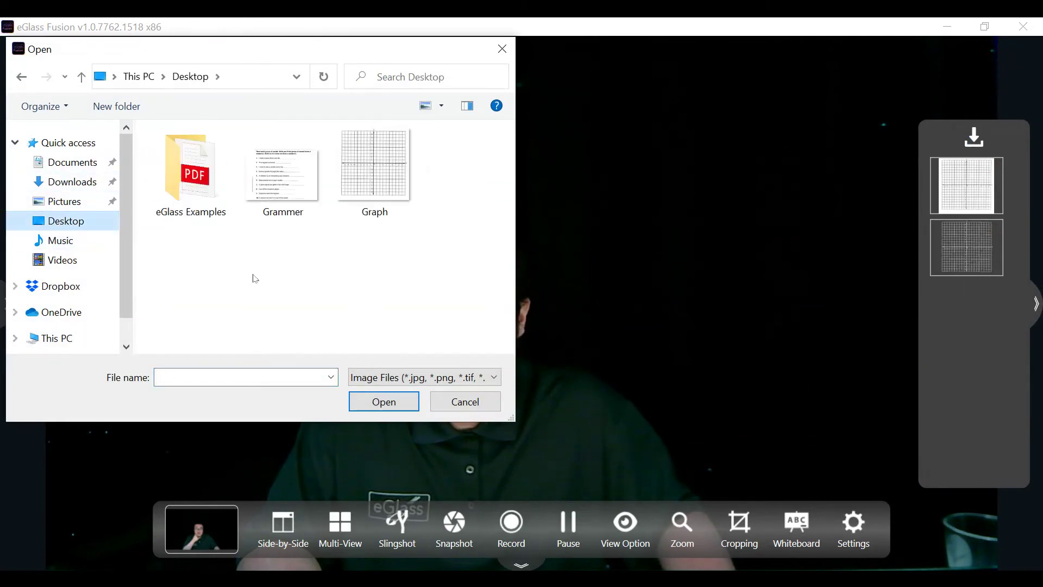
double_click(282, 174)
click(493, 355)
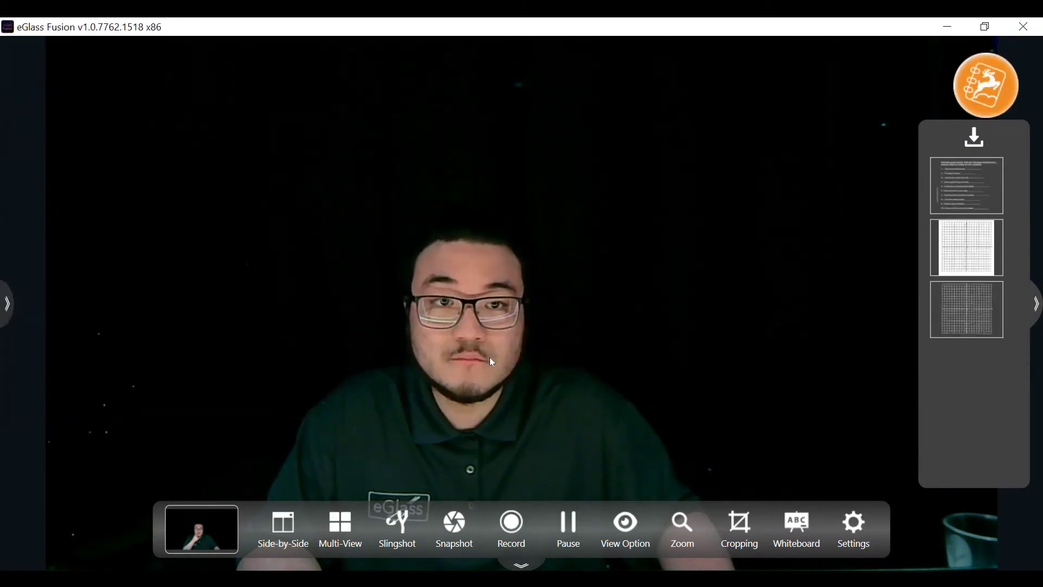
- Lay the worksheet enlarged over the right side of the camera view and hide the gallery
click(968, 204)
drag(657, 248, 733, 308)
scroll(715, 265, up, 3)
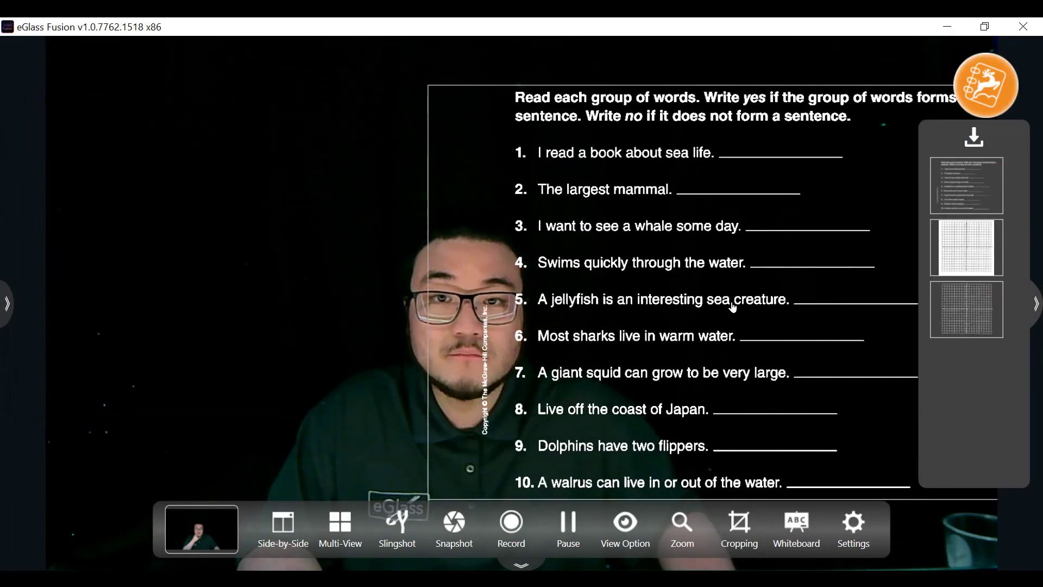
click(1036, 303)
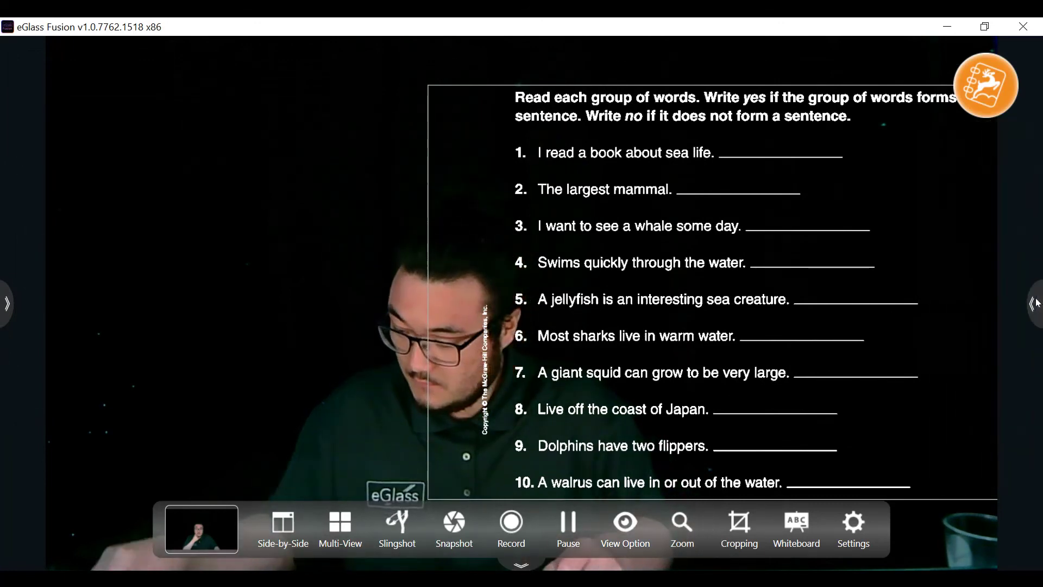